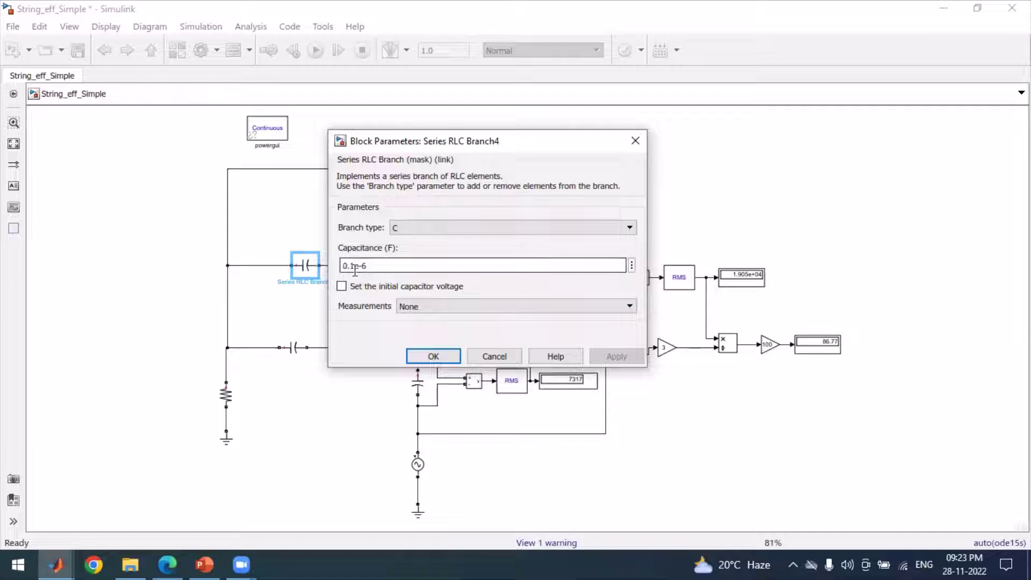
Step: Check the capacitance settings of the two shunt capacitors between the string and the tower body, leaving them as set
left_click(428, 355)
double_click(289, 352)
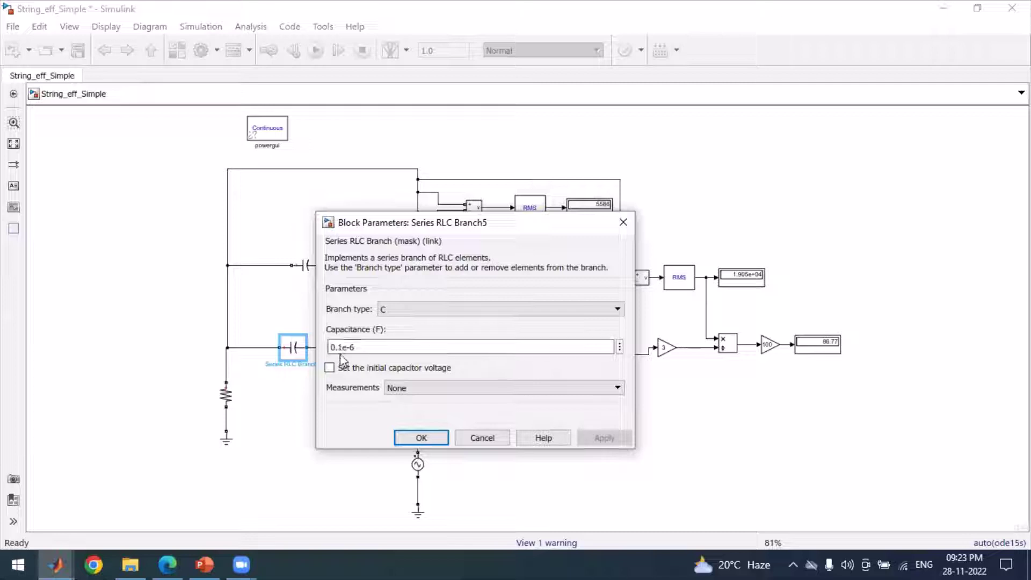
left_click(421, 438)
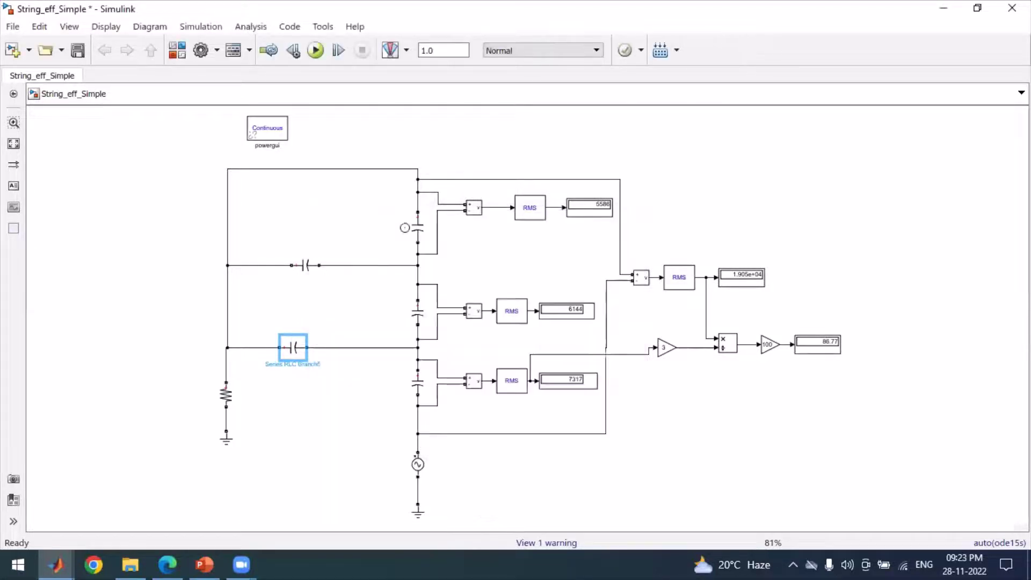
Step: Check the capacitance settings of the three series insulator capacitors in the String_eff_Simple model
double_click(418, 228)
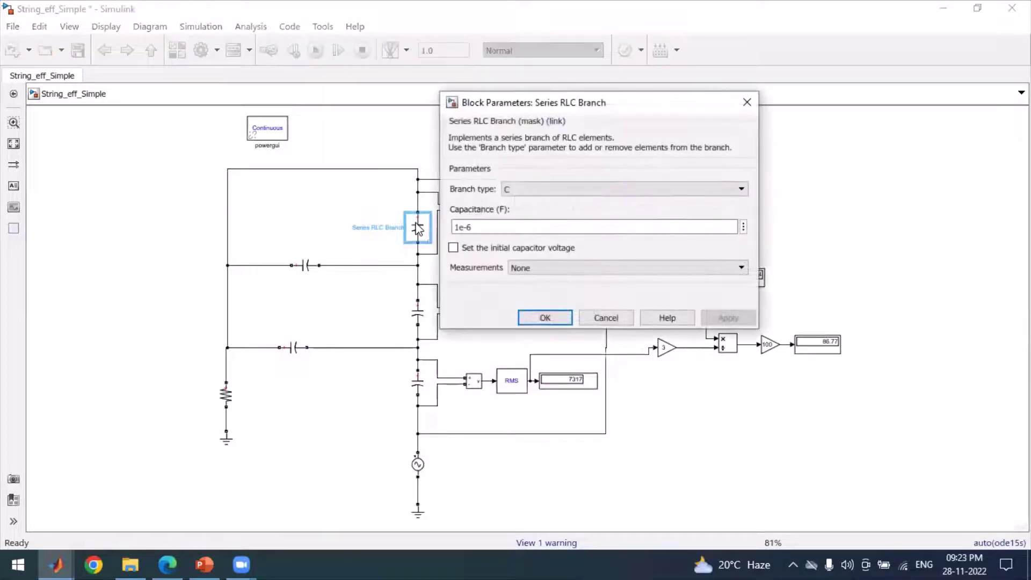
left_click(522, 317)
double_click(419, 315)
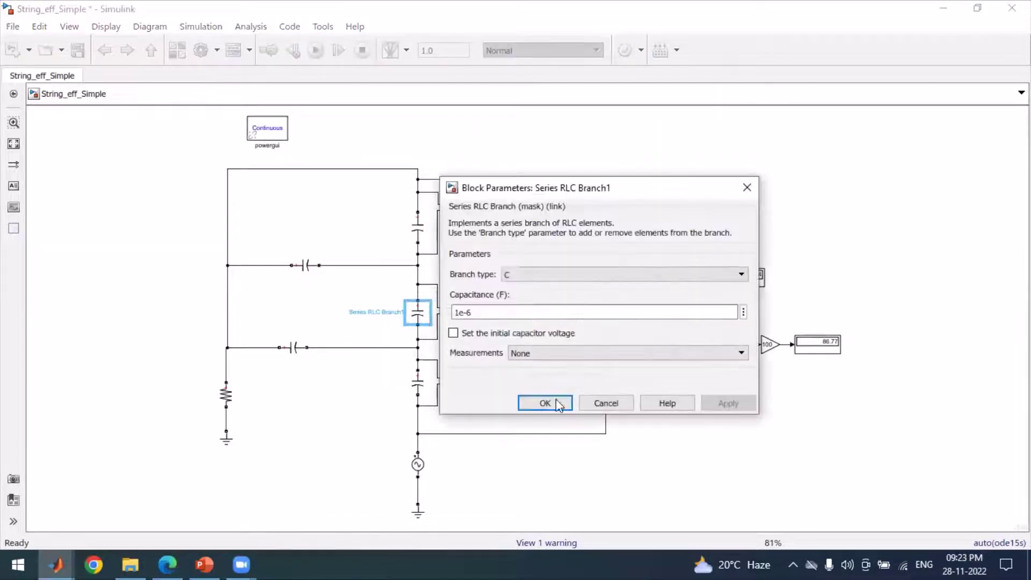
left_click(546, 403)
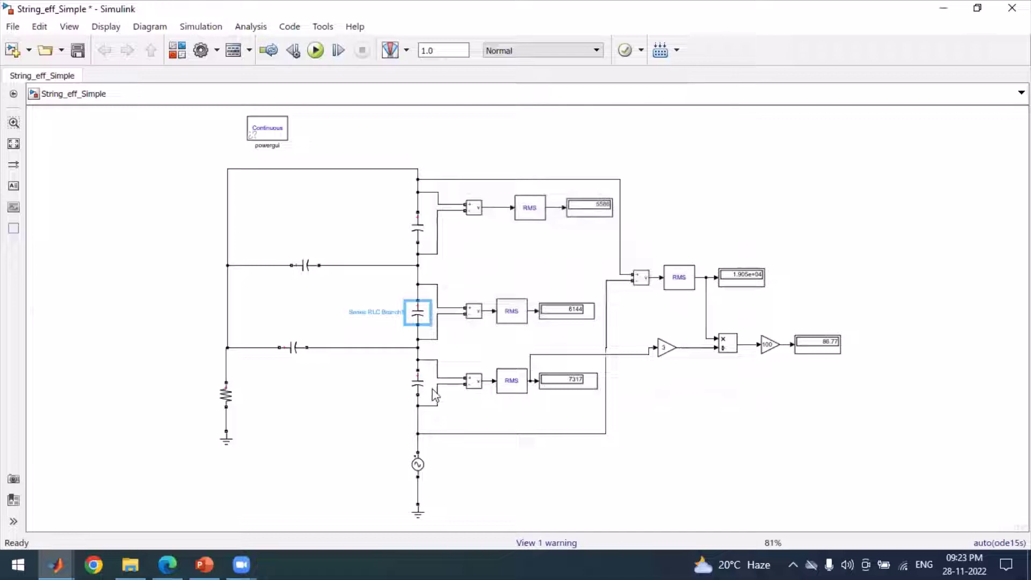
double_click(419, 387)
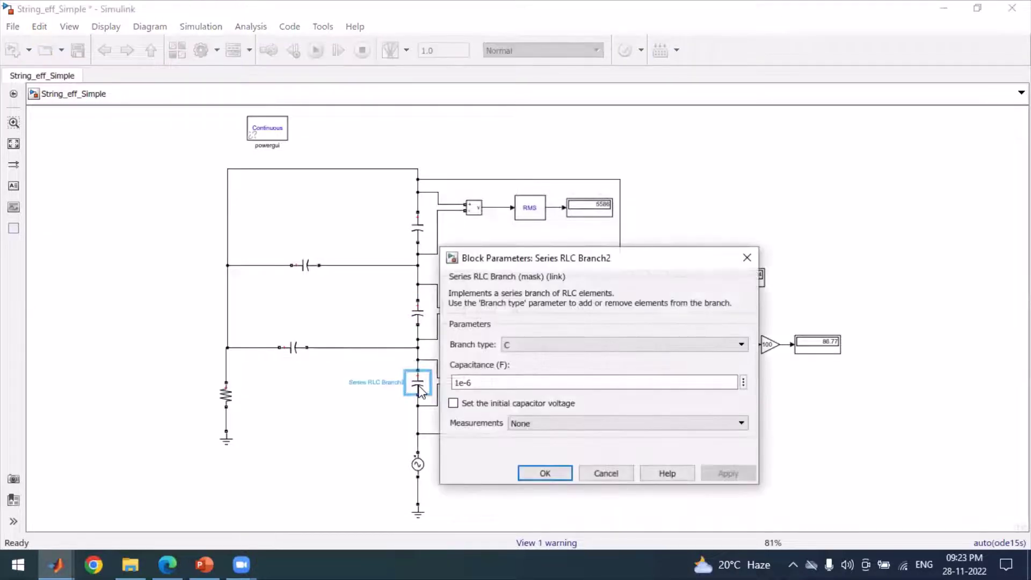
left_click(545, 473)
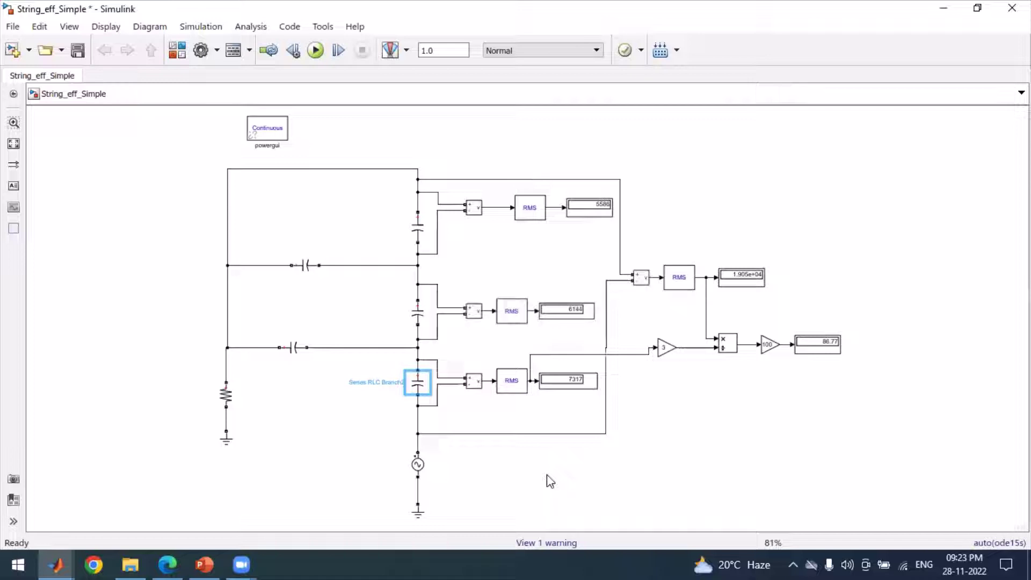
Step: Run the String_eff_Simple simulation and examine the string efficiency display and the voltage measurement connections
left_click(316, 50)
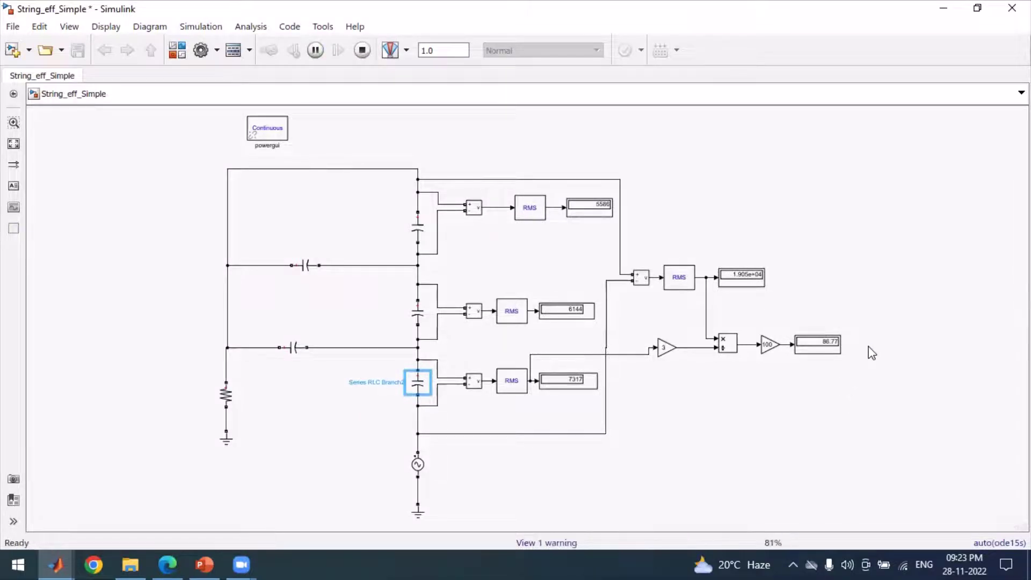
scroll(859, 353, "up", 5)
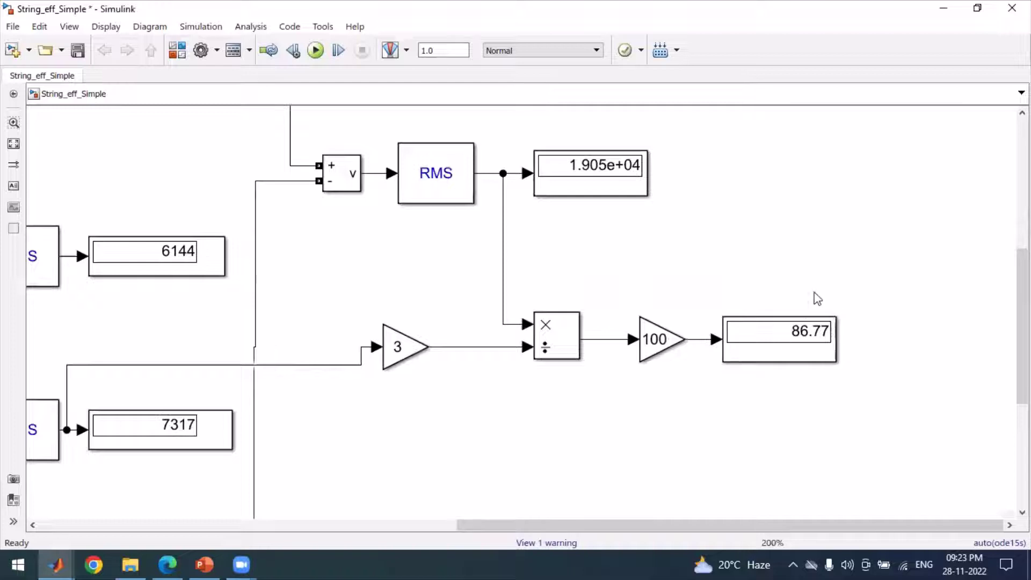
scroll(787, 365, "down", 1)
scroll(758, 400, "down", 2)
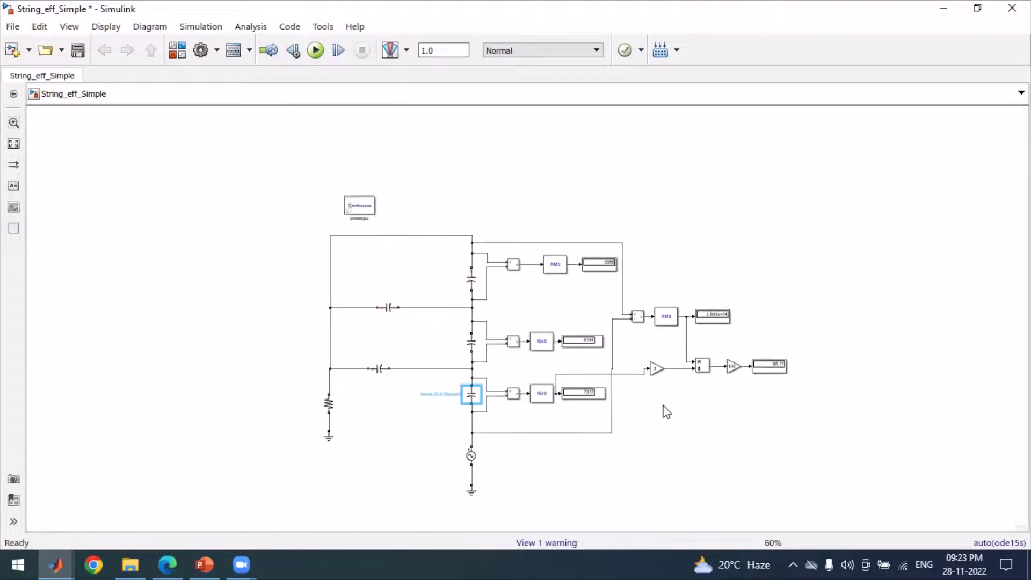
scroll(660, 411, "up", 2)
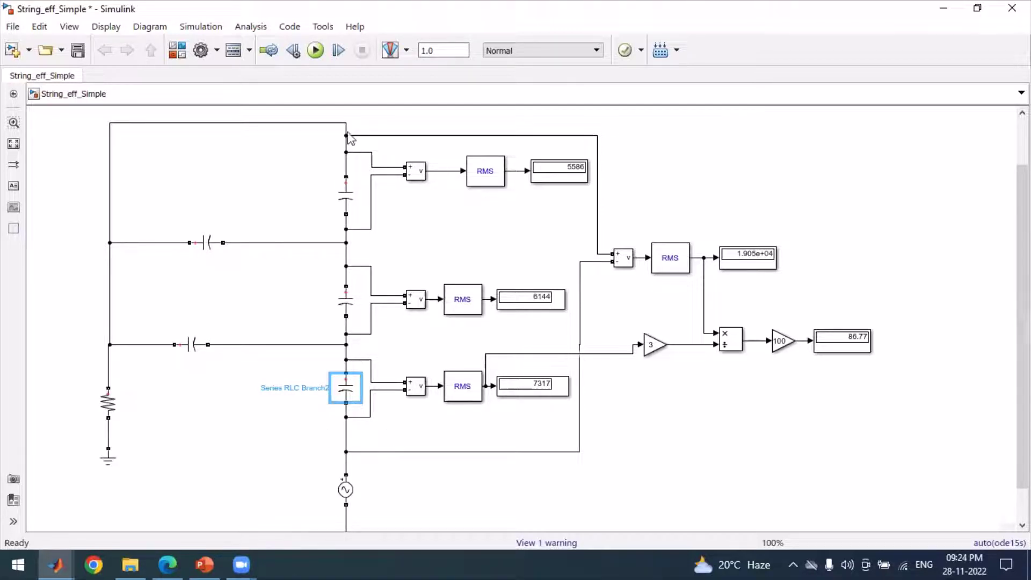
left_click(624, 262)
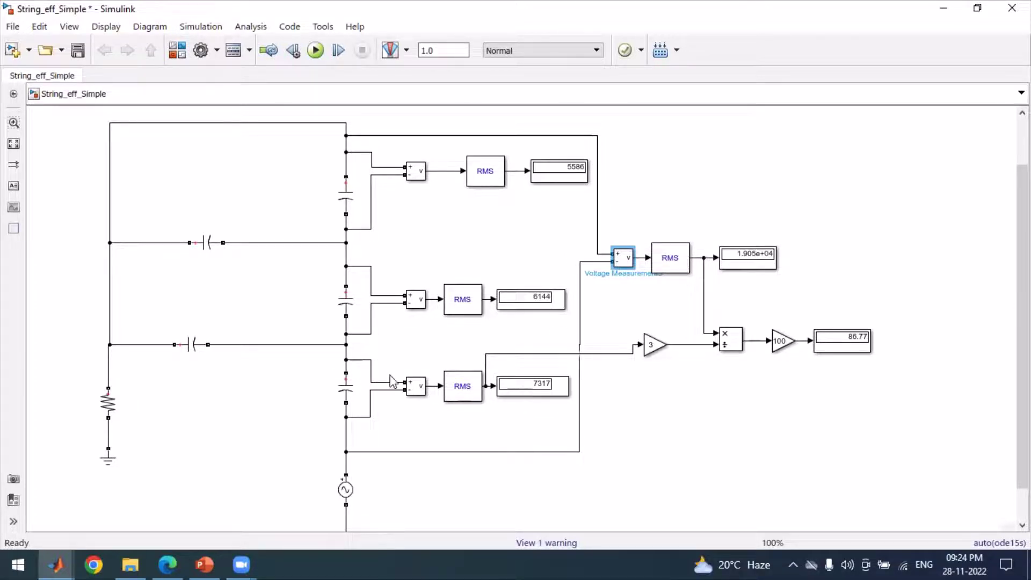
left_click(355, 384)
left_click(430, 376)
Step: Review the guard ring slide in PowerPoint, and switch to the String_eff model in Simulink
left_click(201, 564)
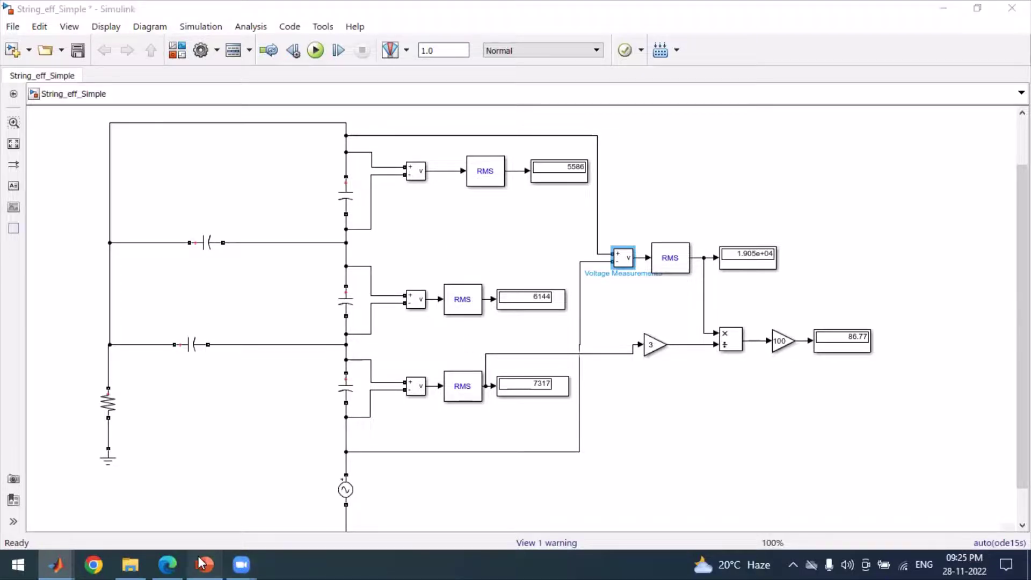
left_click(81, 411)
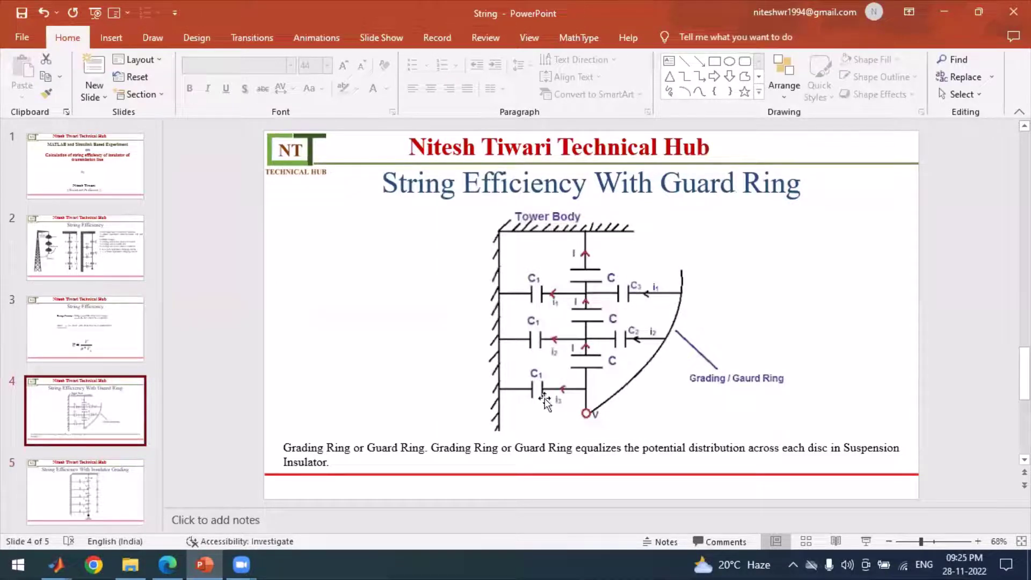
mouse_move(65, 564)
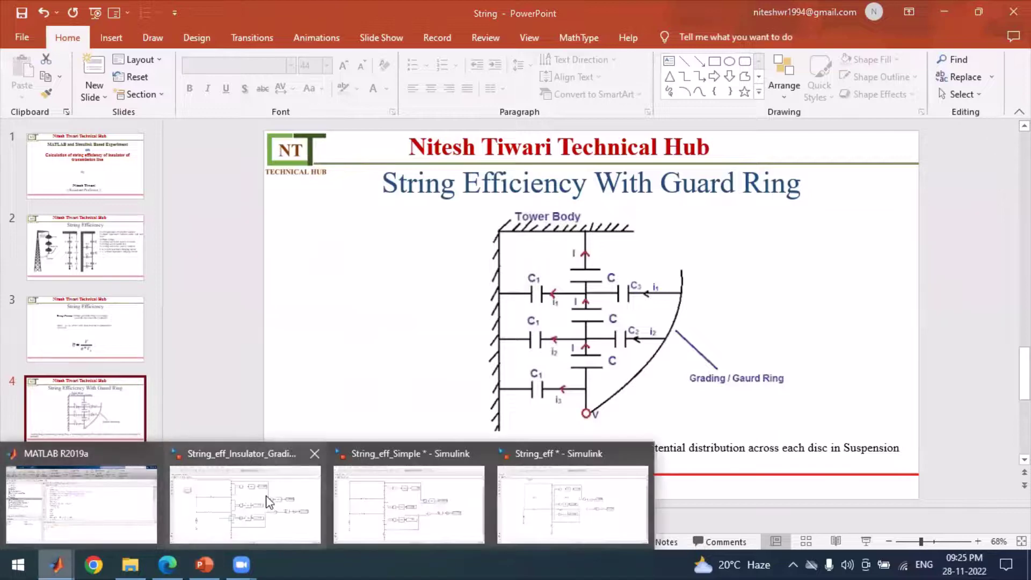
left_click(578, 483)
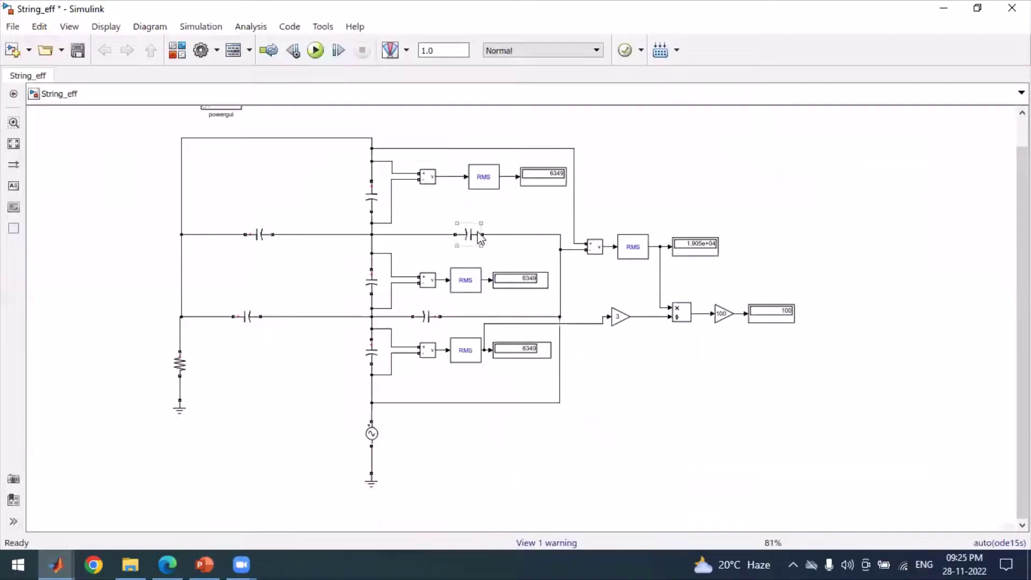
Step: Check the parameters of the upper shunt capacitor and the lowest series capacitor in the String_eff model
left_click(259, 236)
double_click(260, 236)
left_click(379, 324)
double_click(370, 354)
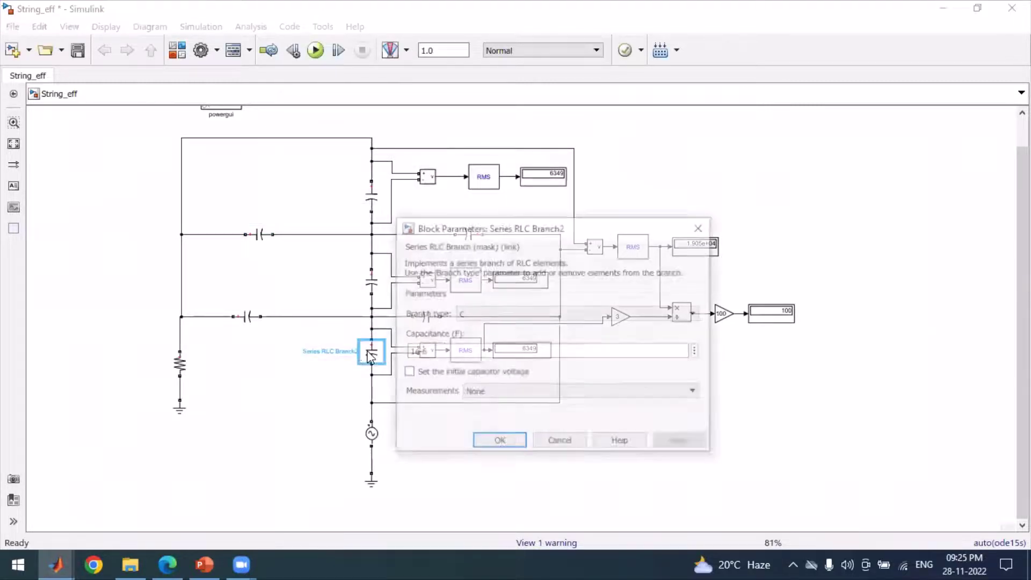
left_click(479, 442)
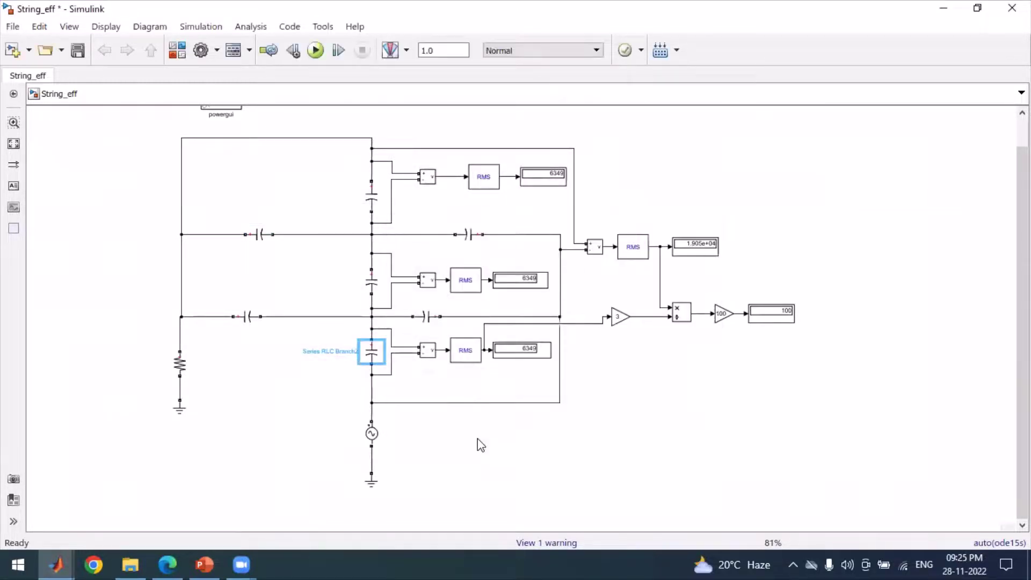
Step: Check the capacitance settings of the two guard ring capacitors on the line-side branches
double_click(426, 319)
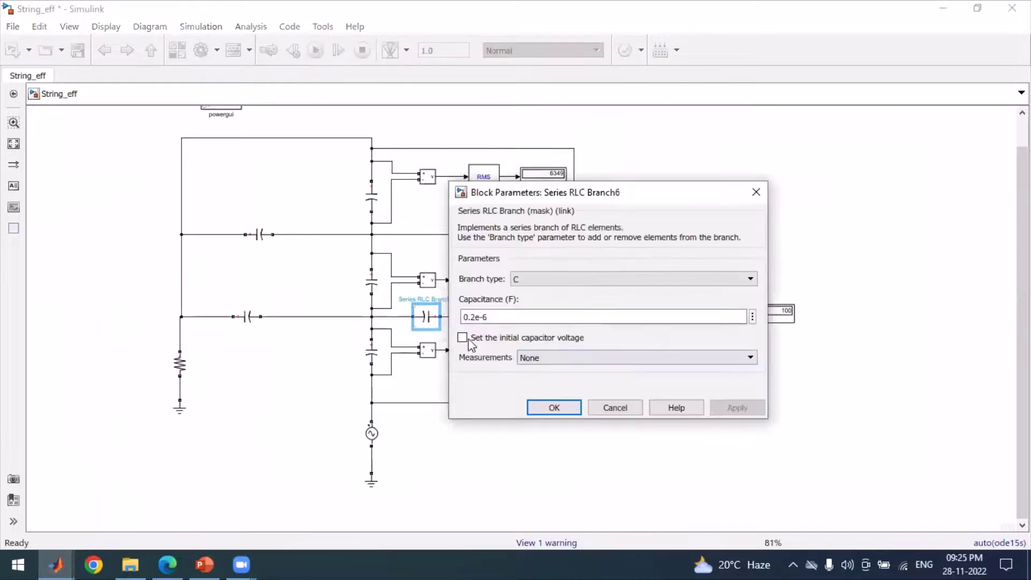
left_click(550, 409)
double_click(470, 235)
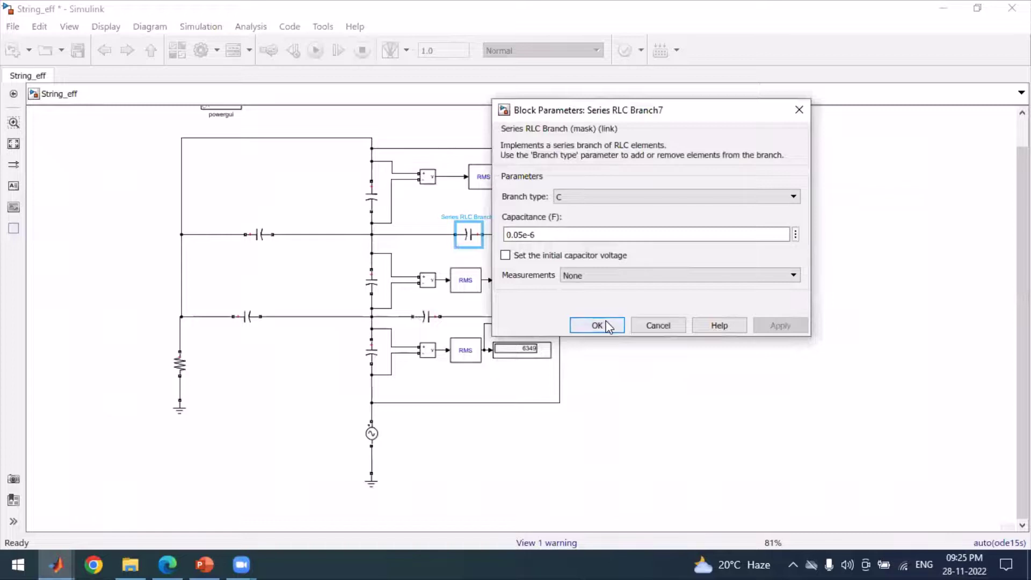
left_click(609, 324)
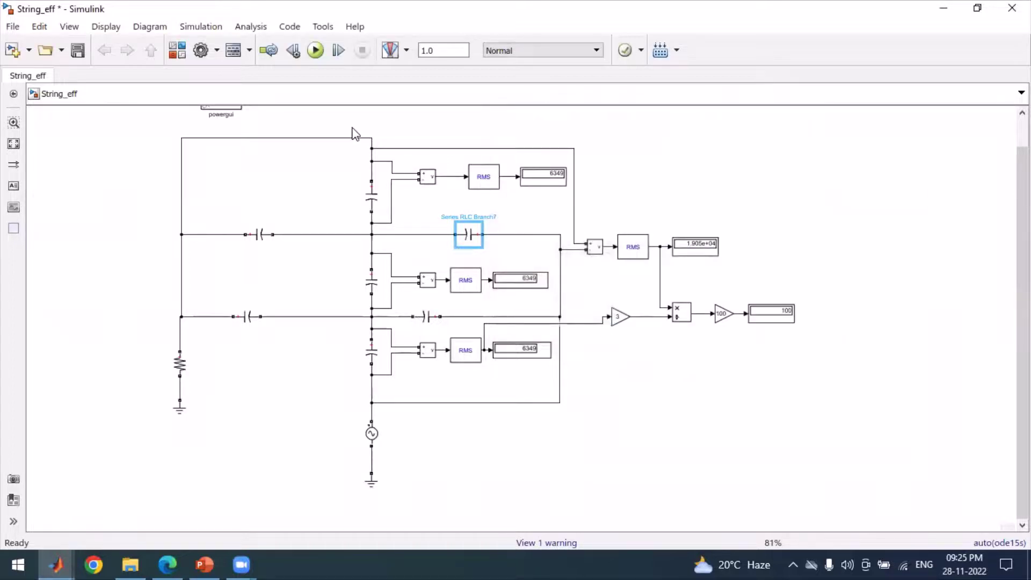
Step: Run the String_eff guard ring simulation and examine the efficiency display and the RMS voltage across each insulator
left_click(316, 49)
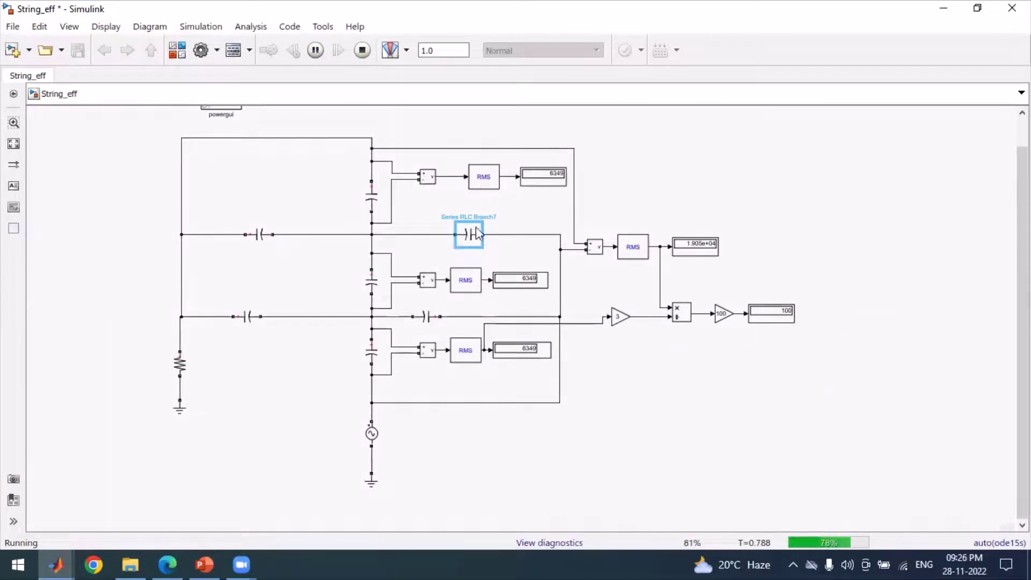
left_click(13, 144)
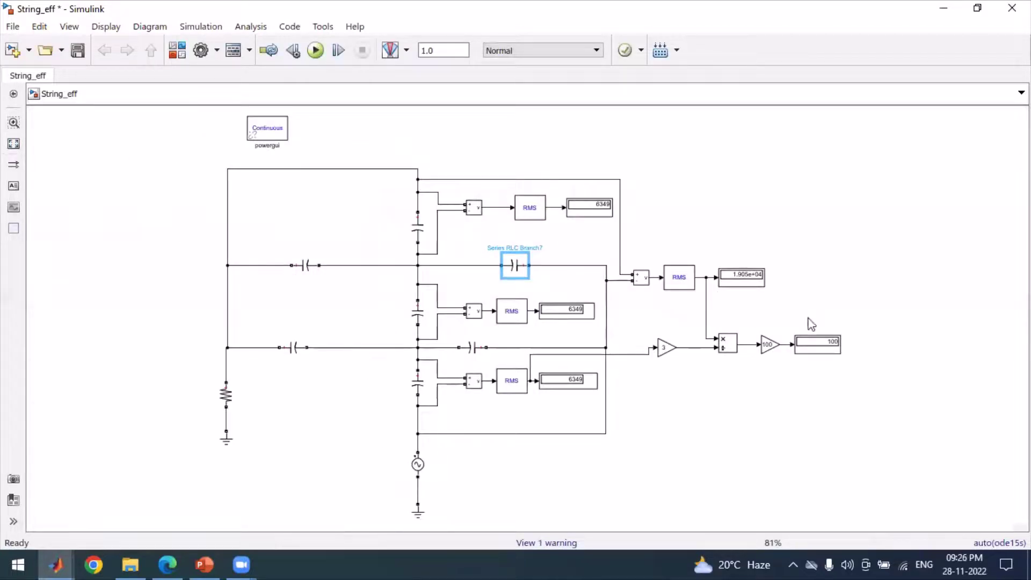
scroll(811, 376, "up", 6)
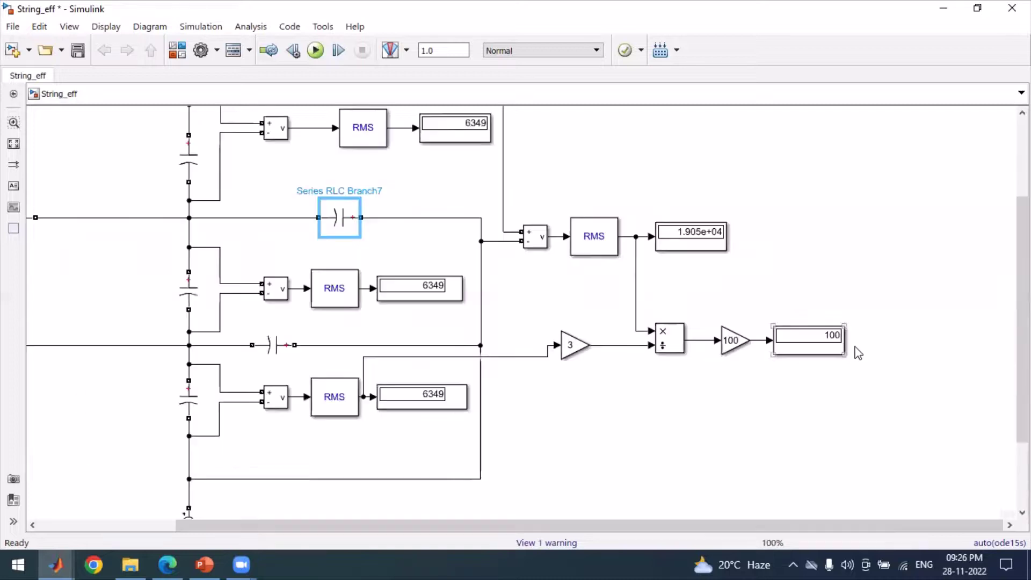
left_click(14, 144)
scroll(473, 325, "up", 3)
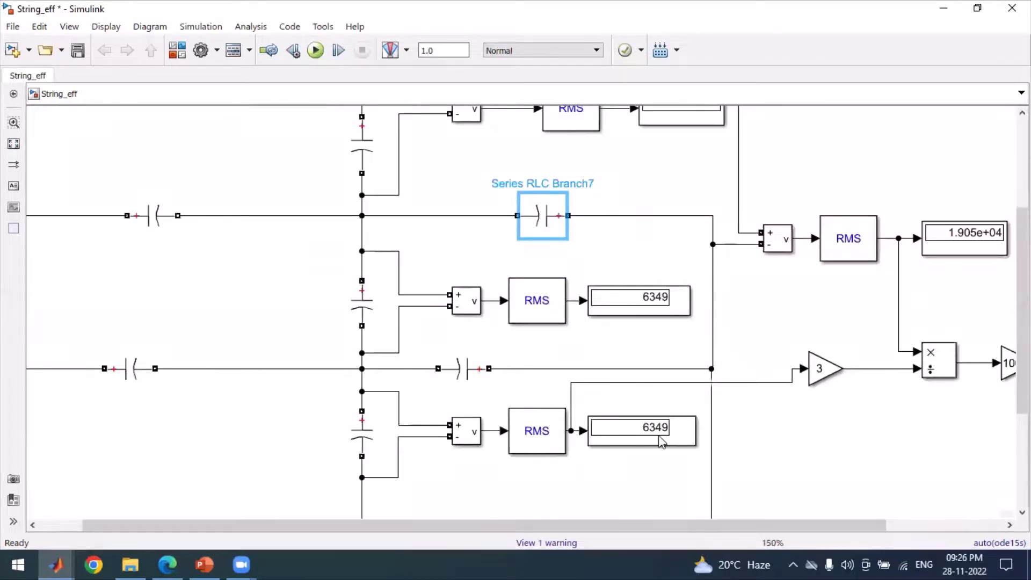
scroll(1022, 309, "up", 3)
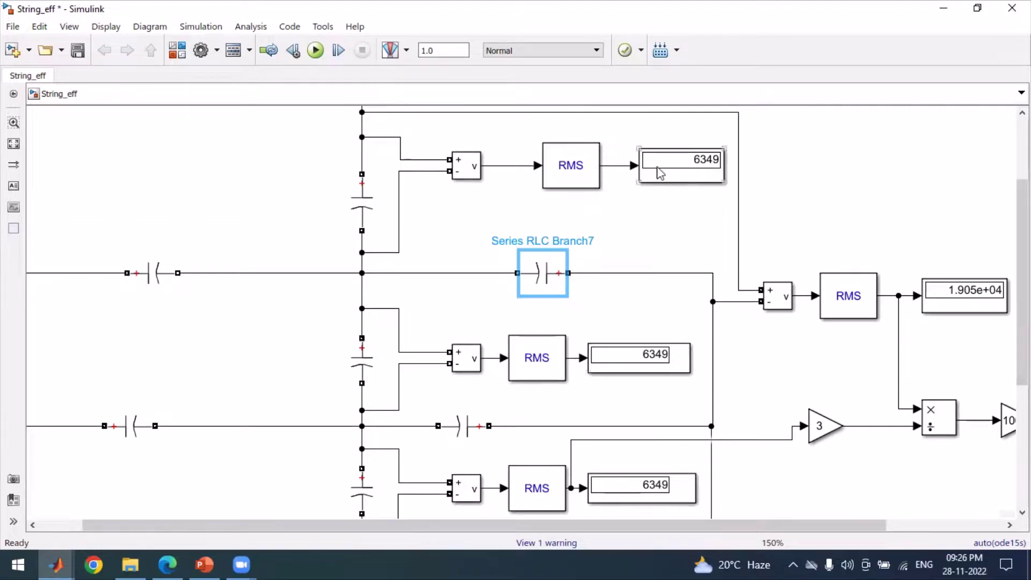
left_click(12, 145)
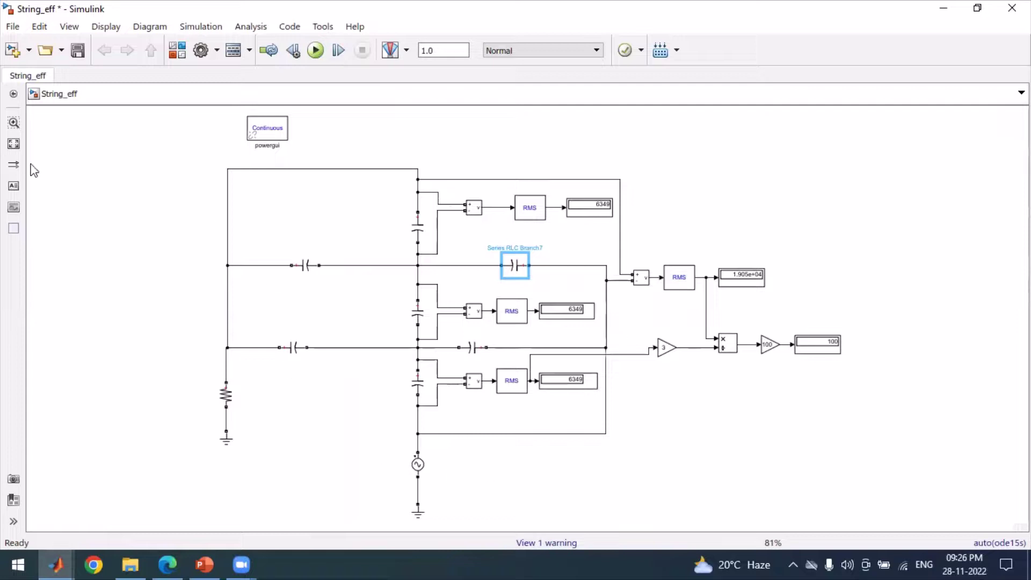
Step: Open the String_eff_Insulator_Grading model and compare it with the insulator grading slide in PowerPoint
mouse_move(58, 563)
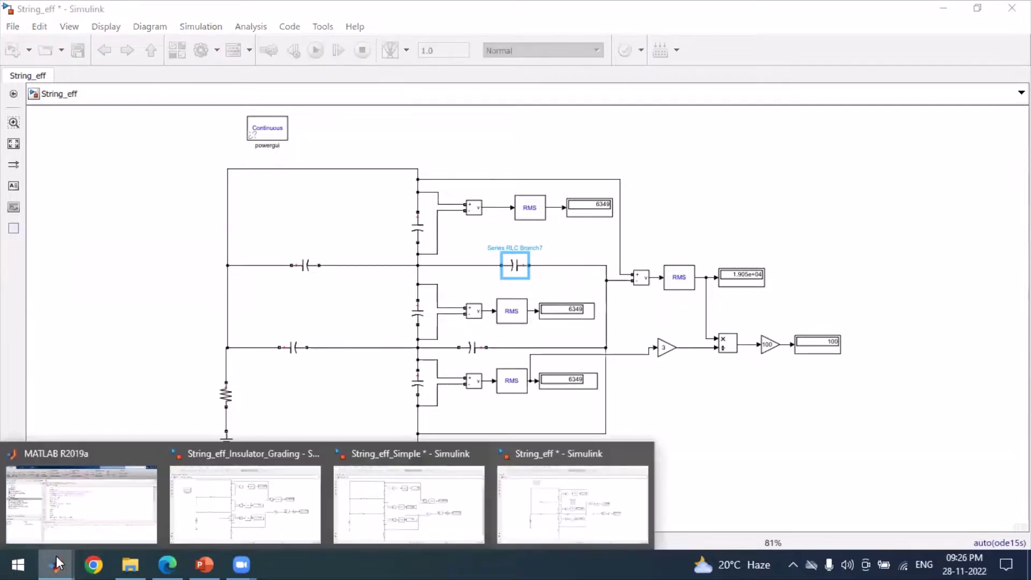
left_click(248, 518)
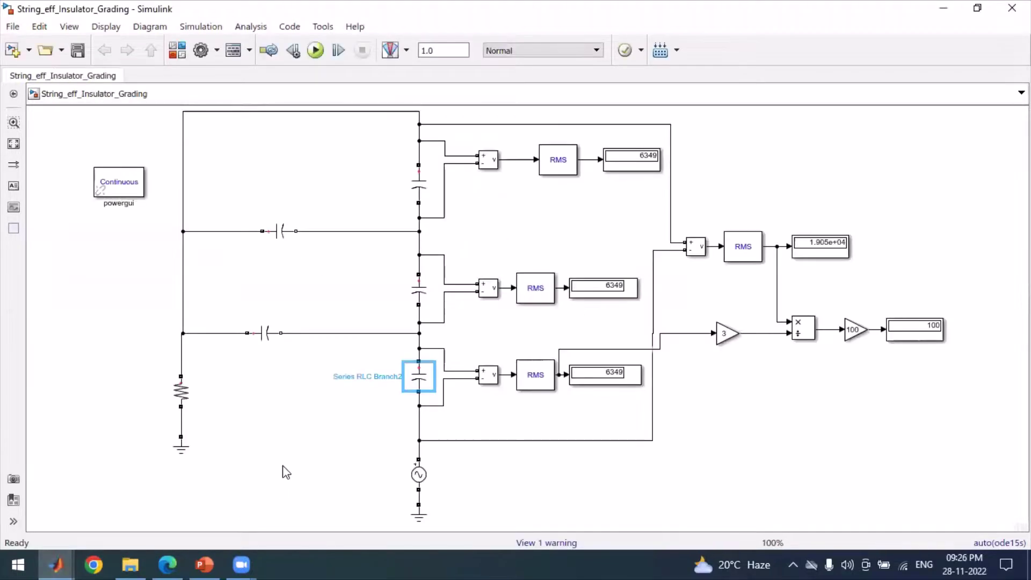
left_click(204, 564)
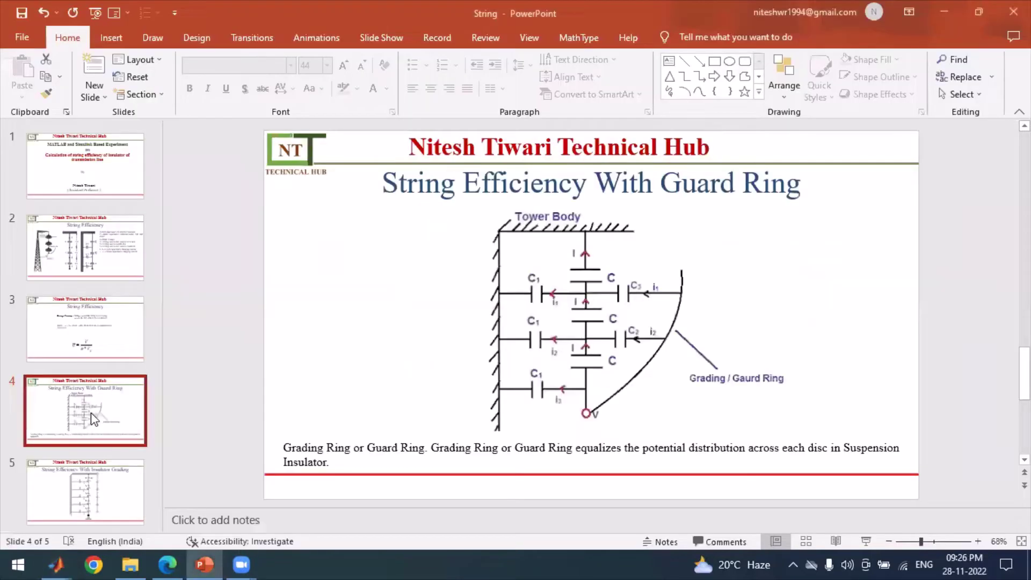
left_click(102, 497)
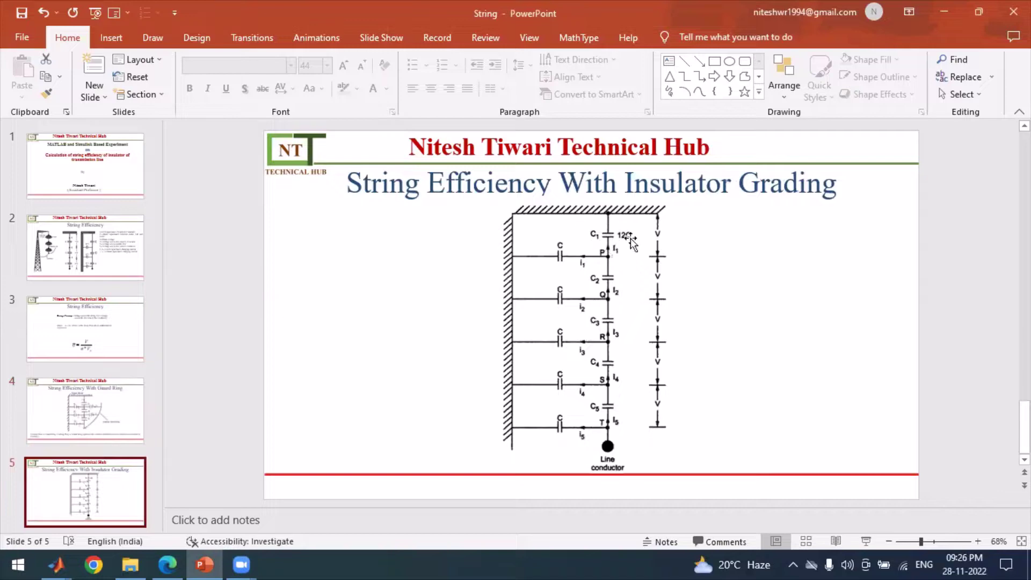
left_click(209, 564)
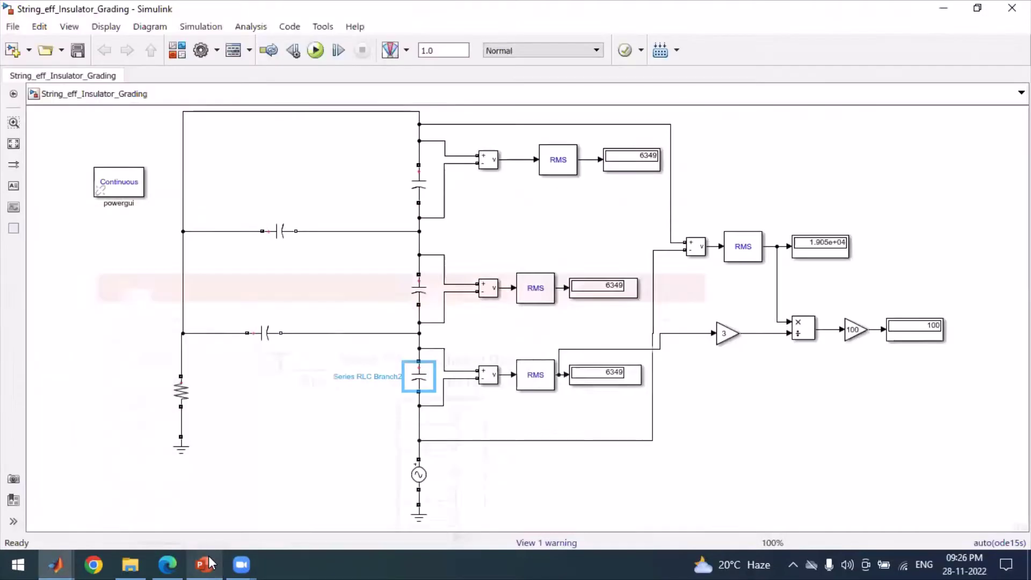
Step: Check the capacitance settings of the two shunt capacitors in the insulator grading model
double_click(272, 240)
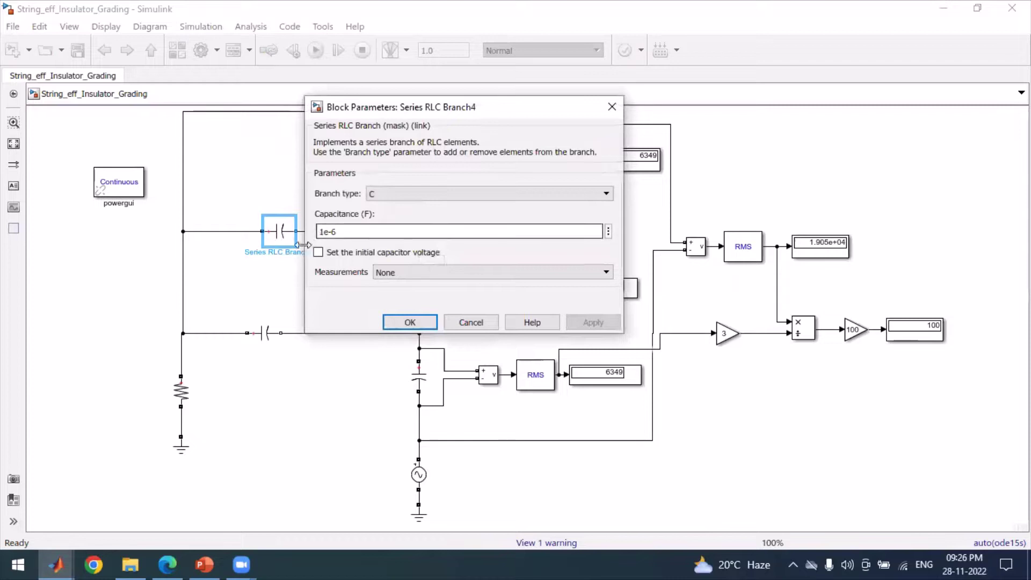
left_click(418, 323)
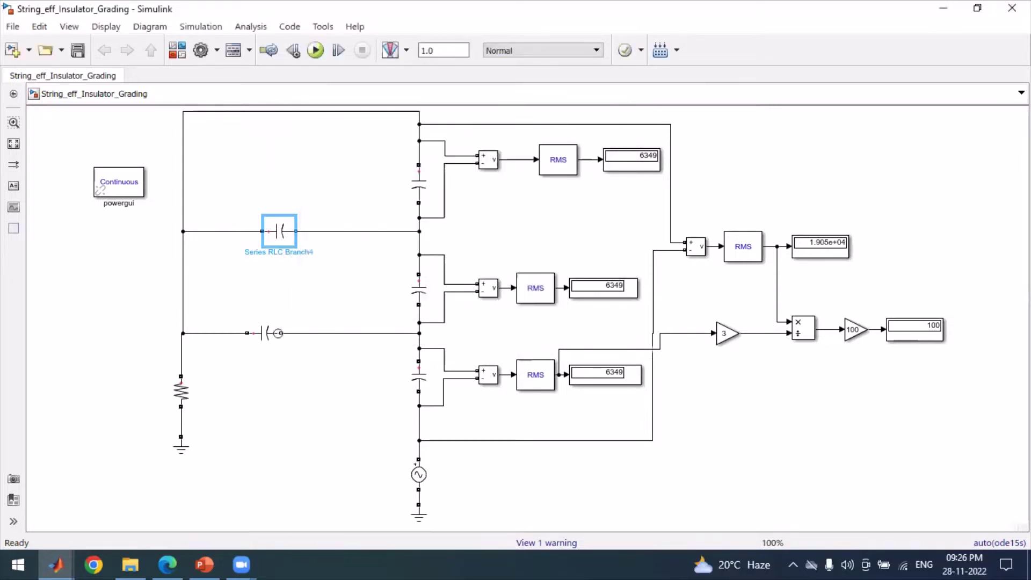
double_click(265, 333)
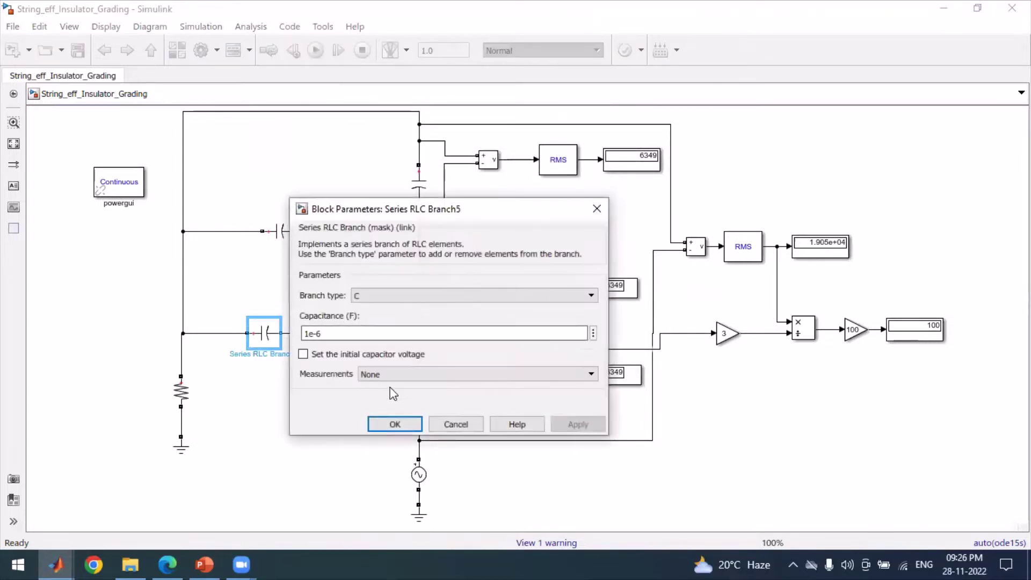
left_click(395, 424)
Step: Check the graded capacitance settings of the three series insulator capacitors, working down the string to the line end
left_click(424, 191)
double_click(424, 191)
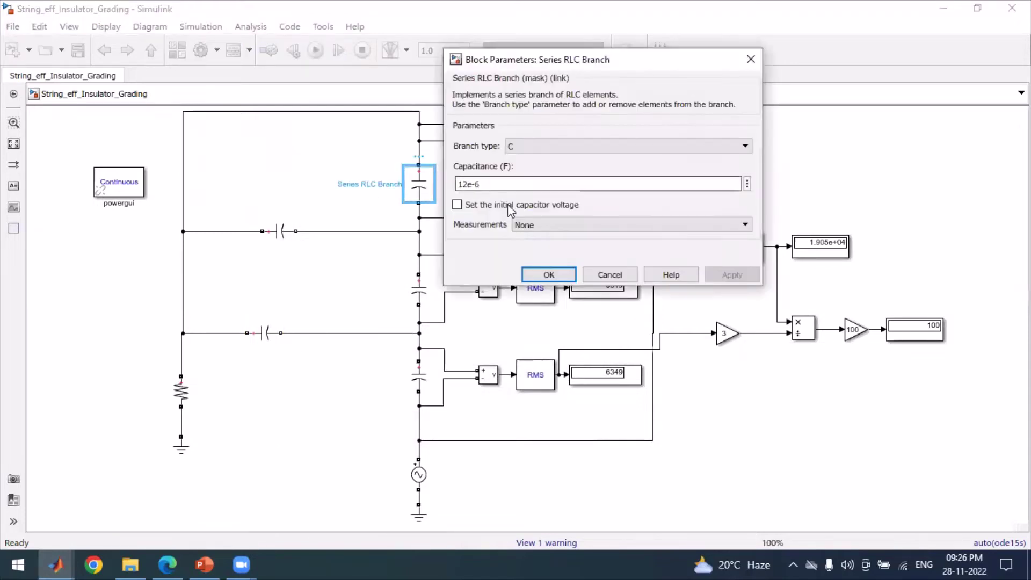
left_click(548, 275)
double_click(425, 283)
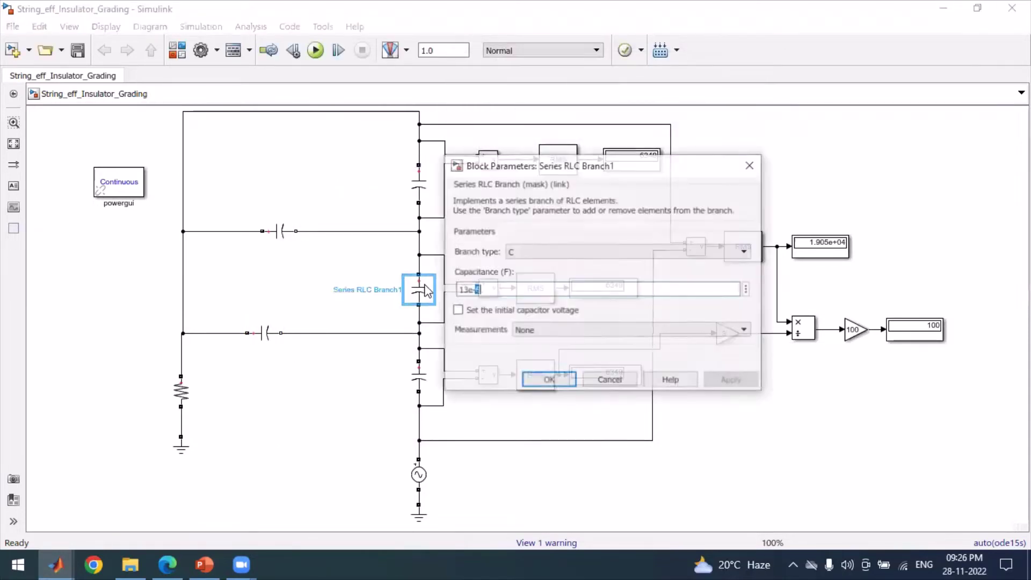
left_click(539, 386)
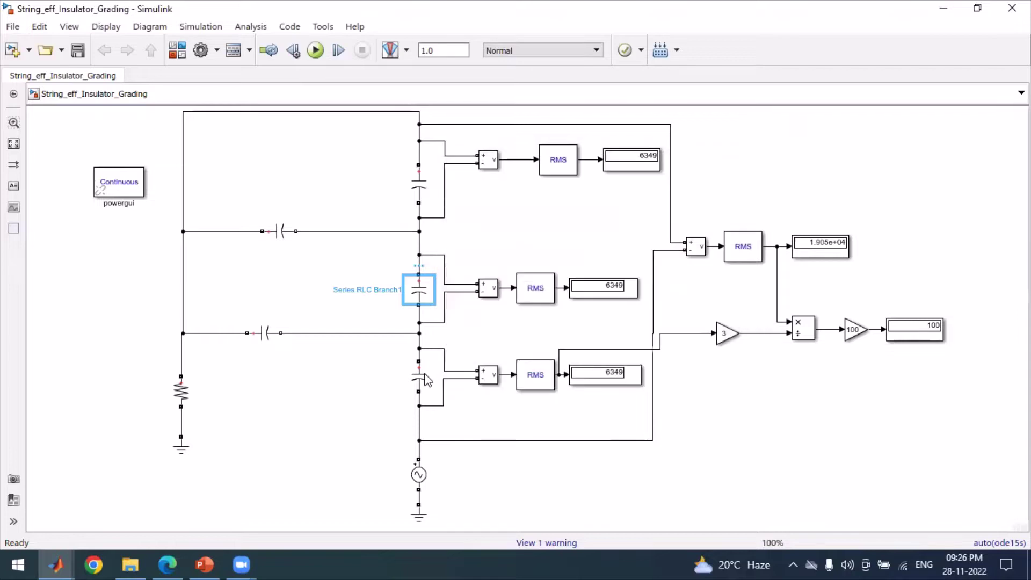
double_click(419, 376)
left_click(541, 467)
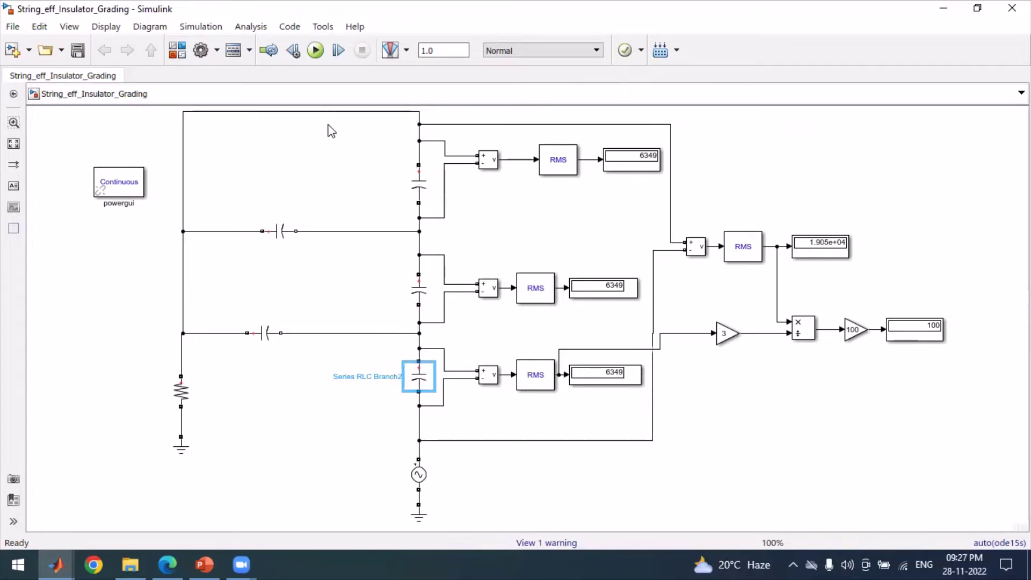
Step: Run the String_eff_Insulator_Grading simulation
left_click(315, 50)
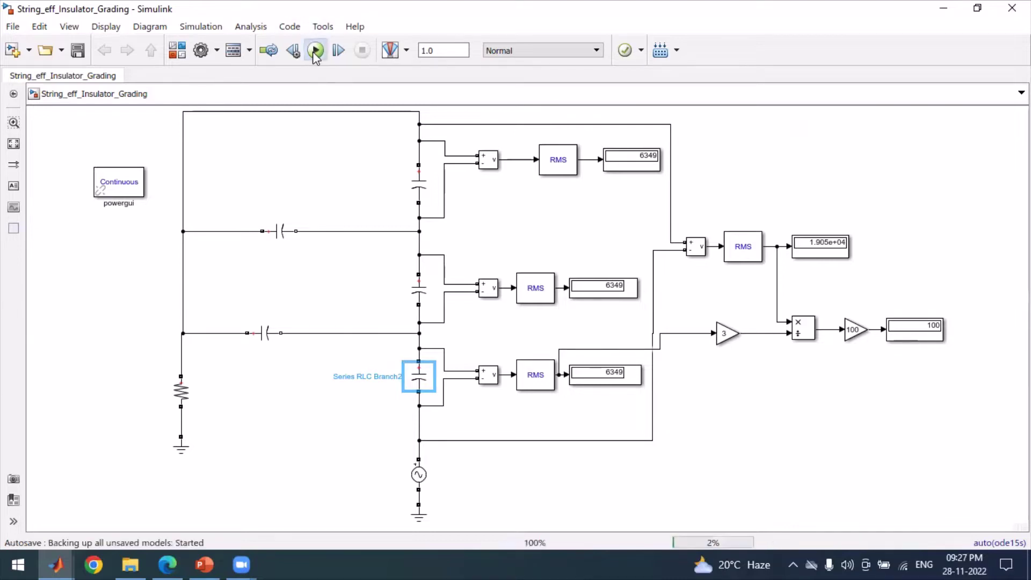